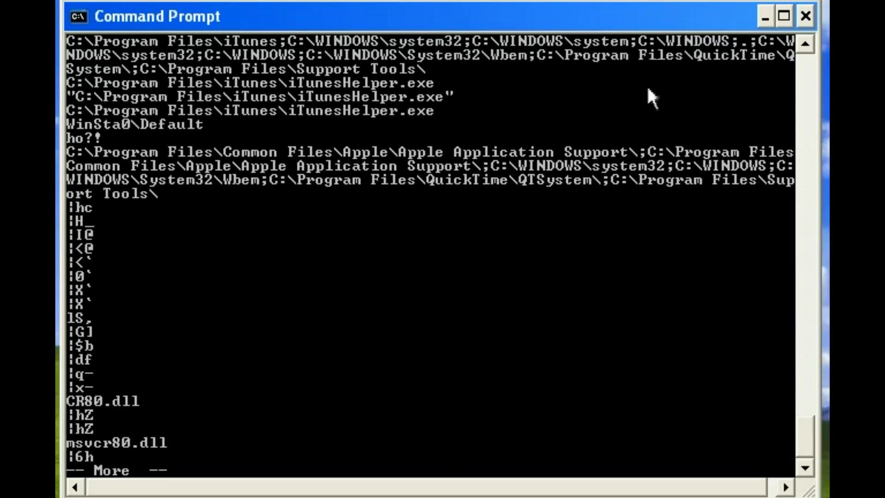
{"action": "scroll", "coordinate": [485, 104], "scroll_direction": "up", "scroll_amount": 3}
{"action": "scroll", "coordinate": [396, 134], "scroll_direction": "up", "scroll_amount": 3}
{"action": "scroll", "coordinate": [238, 165], "scroll_direction": "up", "scroll_amount": 3}
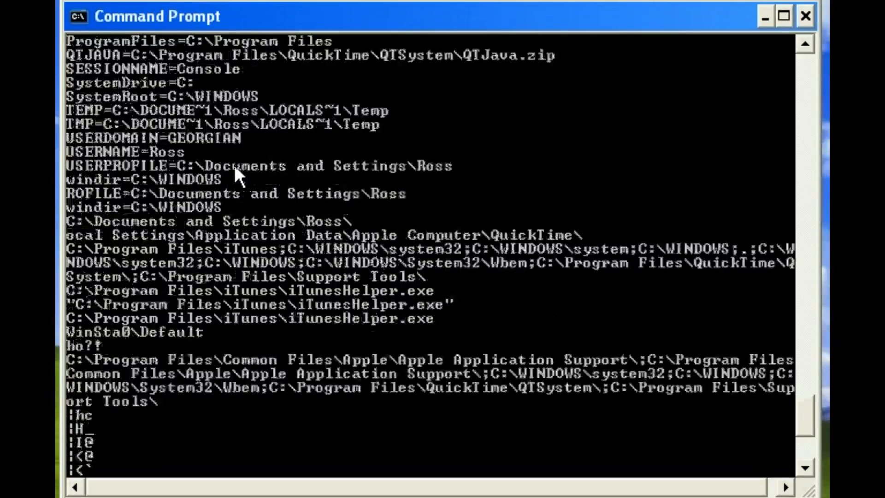
{"action": "scroll", "coordinate": [235, 165], "scroll_direction": "up", "scroll_amount": 3}
{"action": "scroll", "coordinate": [225, 165], "scroll_direction": "up", "scroll_amount": 3}
{"action": "scroll", "coordinate": [220, 164], "scroll_direction": "up", "scroll_amount": 3}
- Page through the extracted-strings dump with Space, then abort it back to the G:\> prompt
{"action": "key", "text": "space"}
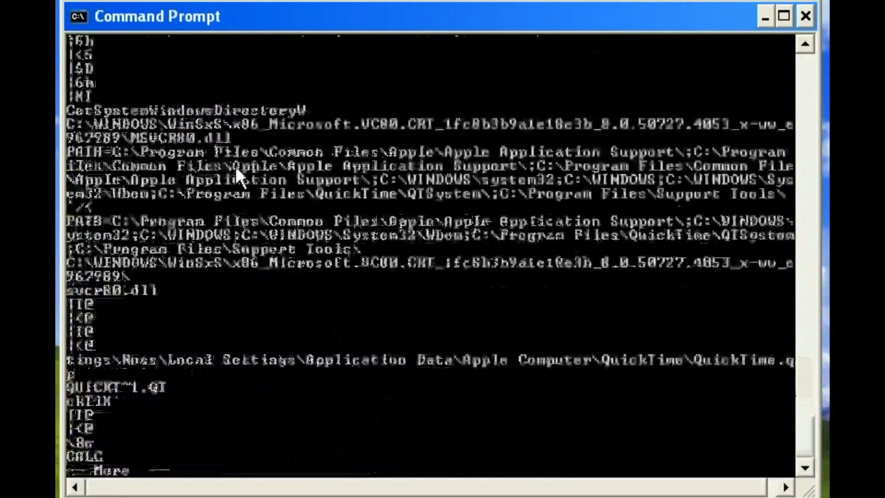
{"action": "key", "text": "space"}
{"action": "key", "text": "space"}
{"action": "key", "text": "space"}
{"action": "key", "text": "space"}
{"action": "key", "text": "space"}
{"action": "key", "text": "space"}
{"action": "key", "text": "space"}
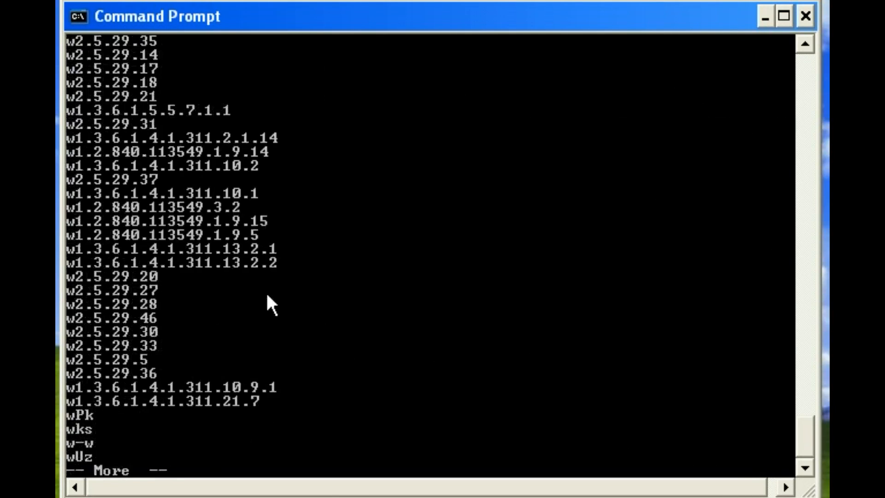
{"action": "key", "text": "space"}
{"action": "key", "text": "space"}
{"action": "key", "text": "space"}
{"action": "key", "text": "space"}
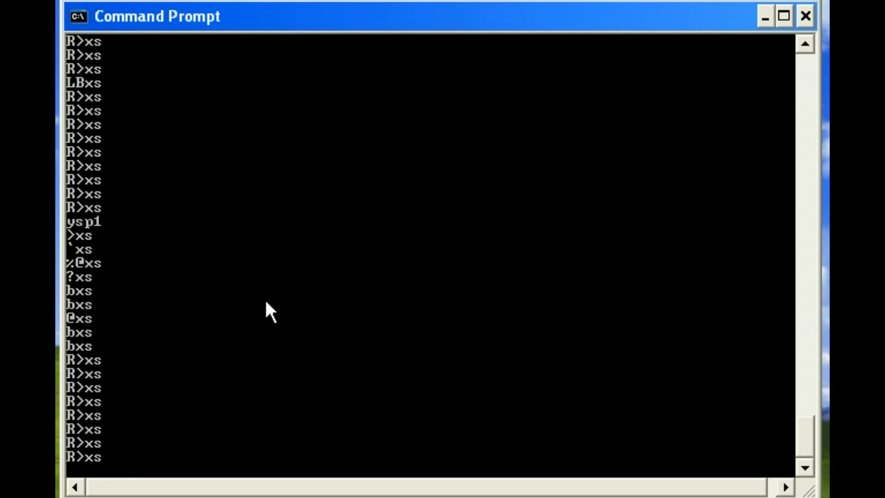
{"action": "key", "text": "space"}
{"action": "key", "text": "space"}
{"action": "key", "text": "space"}
{"action": "scroll", "coordinate": [157, 203], "scroll_direction": "up", "scroll_amount": 3}
{"action": "scroll", "coordinate": [160, 203], "scroll_direction": "up", "scroll_amount": 3}
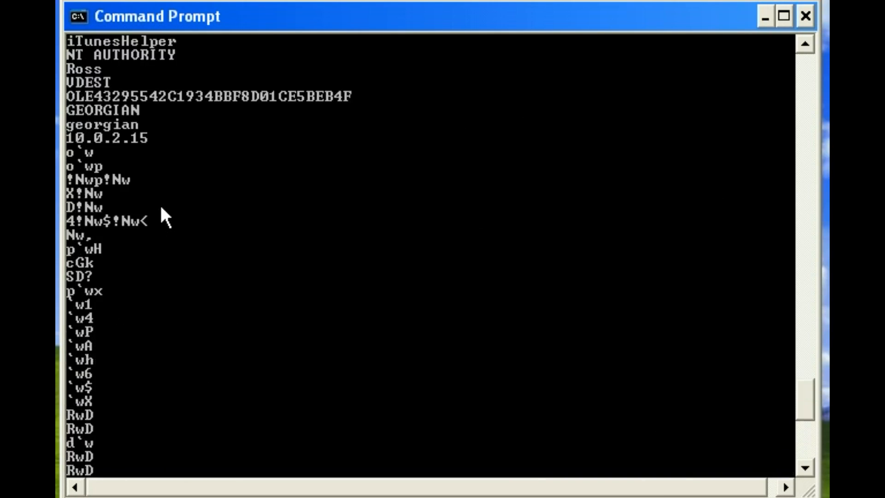
{"action": "scroll", "coordinate": [159, 203], "scroll_direction": "up", "scroll_amount": 3}
{"action": "scroll", "coordinate": [171, 162], "scroll_direction": "down", "scroll_amount": 3}
{"action": "scroll", "coordinate": [164, 170], "scroll_direction": "down", "scroll_amount": 3}
{"action": "scroll", "coordinate": [154, 183], "scroll_direction": "down", "scroll_amount": 2}
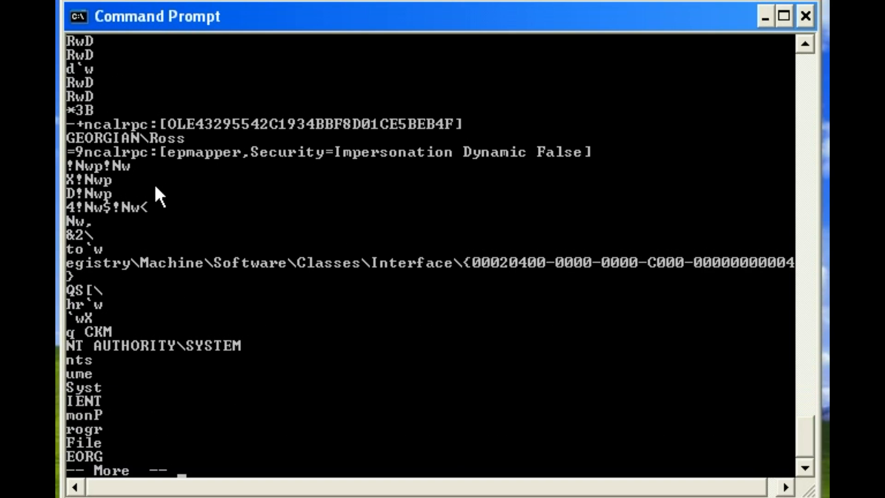
{"action": "key", "text": "space"}
{"action": "key", "text": "space"}
{"action": "key", "text": "space"}
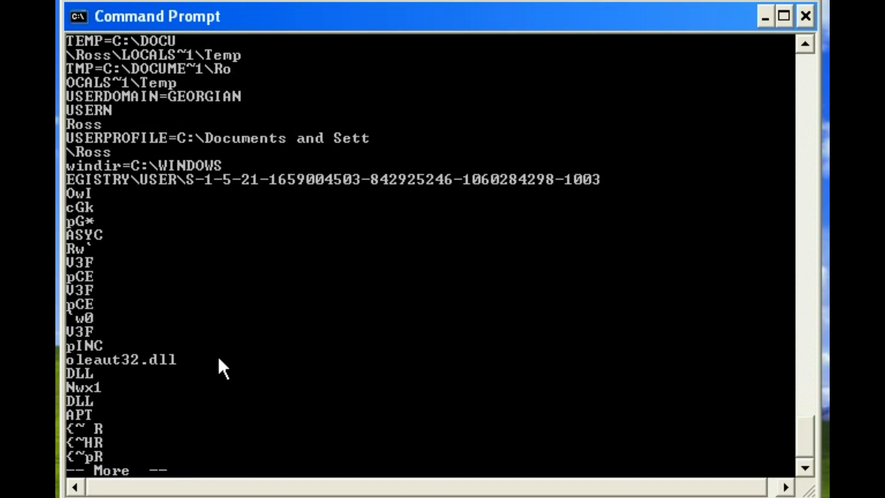
{"action": "key", "text": "space"}
{"action": "key", "text": "space"}
{"action": "key", "text": "space"}
{"action": "key", "text": "space"}
{"action": "key", "text": "space"}
{"action": "key", "text": "space"}
{"action": "key", "text": "space"}
{"action": "key", "text": "space"}
{"action": "key", "text": "space"}
{"action": "key", "text": "space"}
{"action": "key", "text": "space"}
{"action": "key", "text": "space"}
{"action": "key", "text": "space"}
{"action": "key", "text": "space"}
{"action": "key", "text": "space"}
{"action": "key", "text": "space"}
{"action": "scroll", "coordinate": [139, 311], "scroll_direction": "up", "scroll_amount": 3}
{"action": "scroll", "coordinate": [141, 311], "scroll_direction": "up", "scroll_amount": 3}
{"action": "scroll", "coordinate": [147, 310], "scroll_direction": "up", "scroll_amount": 3}
{"action": "scroll", "coordinate": [149, 309], "scroll_direction": "up", "scroll_amount": 3}
{"action": "scroll", "coordinate": [149, 309], "scroll_direction": "down", "scroll_amount": 3}
{"action": "scroll", "coordinate": [155, 298], "scroll_direction": "up", "scroll_amount": 5}
{"action": "scroll", "coordinate": [157, 288], "scroll_direction": "up", "scroll_amount": 3}
{"action": "scroll", "coordinate": [156, 288], "scroll_direction": "down", "scroll_amount": 6}
{"action": "scroll", "coordinate": [156, 287], "scroll_direction": "down", "scroll_amount": 3}
{"action": "key", "text": "space"}
{"action": "key", "text": "space"}
{"action": "key", "text": "space"}
{"action": "key", "text": "space"}
{"action": "key", "text": "space"}
{"action": "key", "text": "space"}
{"action": "key", "text": "space"}
{"action": "key", "text": "space"}
{"action": "key", "text": "space"}
{"action": "key", "text": "space"}
{"action": "key", "text": "space"}
{"action": "key", "text": "space"}
{"action": "key", "text": "space"}
{"action": "key", "text": "space"}
{"action": "key", "text": "space"}
{"action": "key", "text": "space"}
{"action": "key", "text": "space"}
{"action": "key", "text": "space"}
{"action": "key", "text": "space"}
{"action": "key", "text": "space"}
{"action": "key", "text": "space"}
{"action": "key", "text": "space"}
{"action": "key", "text": "ctrl+c"}
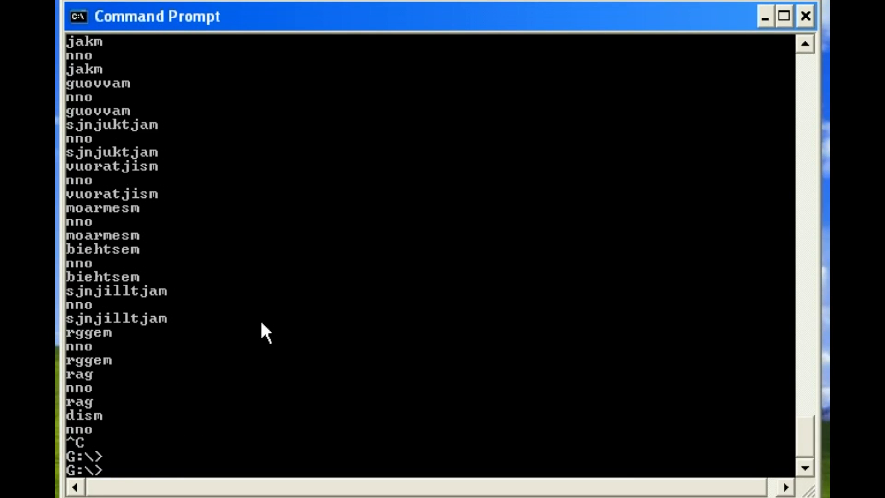
{"action": "type", "text": "cls"}
- Clear the screen, run ipconfig /all showing host georgian and IP 10.0.2.15, then start psinfo
{"action": "key", "text": "Return"}
{"action": "type", "text": "ipconfig /all"}
{"action": "key", "text": "Return"}
{"action": "type", "text": "p"}
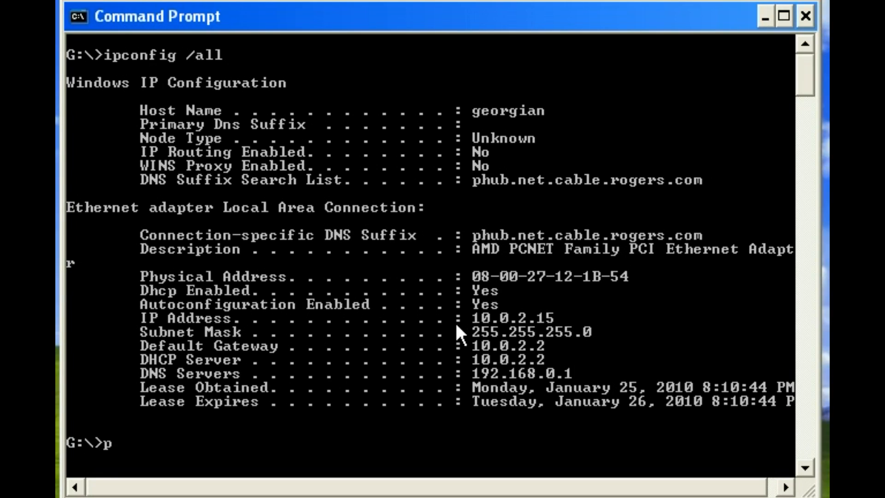
{"action": "type", "text": "sinfo"}
{"action": "key", "text": "Return"}
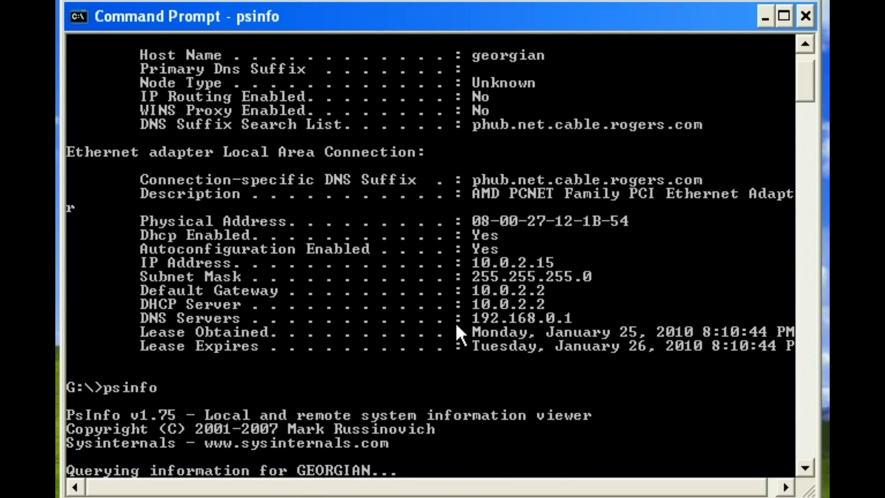
{"action": "key", "text": "ctrl+c"}
{"action": "key", "text": "Up"}
{"action": "type", "text": "-h -s -d"}
{"action": "key", "text": "Return"}
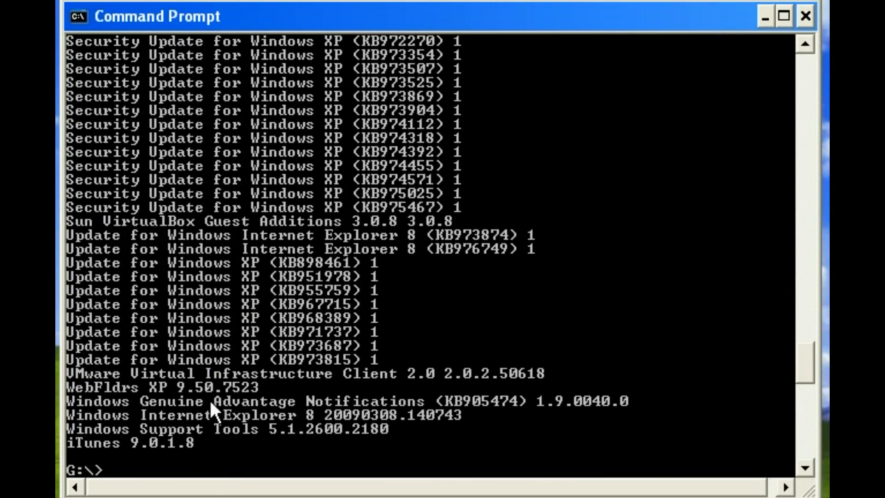
{"action": "scroll", "coordinate": [428, 252], "scroll_direction": "up", "scroll_amount": 3}
{"action": "scroll", "coordinate": [366, 299], "scroll_direction": "down", "scroll_amount": 3}
{"action": "scroll", "coordinate": [379, 293], "scroll_direction": "up", "scroll_amount": 3}
{"action": "scroll", "coordinate": [379, 334], "scroll_direction": "down", "scroll_amount": 3}
{"action": "scroll", "coordinate": [306, 350], "scroll_direction": "down", "scroll_amount": 2}
{"action": "scroll", "coordinate": [190, 355], "scroll_direction": "up", "scroll_amount": 6}
{"action": "scroll", "coordinate": [177, 351], "scroll_direction": "up", "scroll_amount": 5}
{"action": "scroll", "coordinate": [227, 329], "scroll_direction": "up", "scroll_amount": 5}
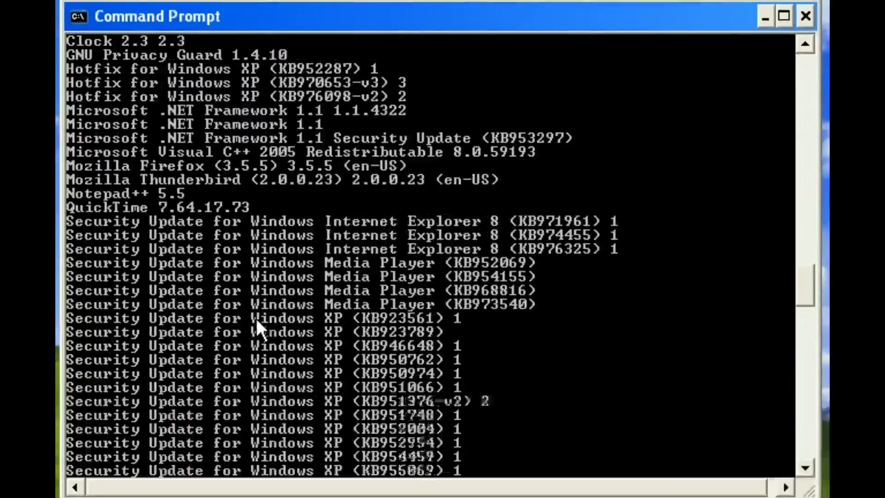
{"action": "scroll", "coordinate": [257, 319], "scroll_direction": "up", "scroll_amount": 5}
{"action": "scroll", "coordinate": [324, 280], "scroll_direction": "up", "scroll_amount": 3}
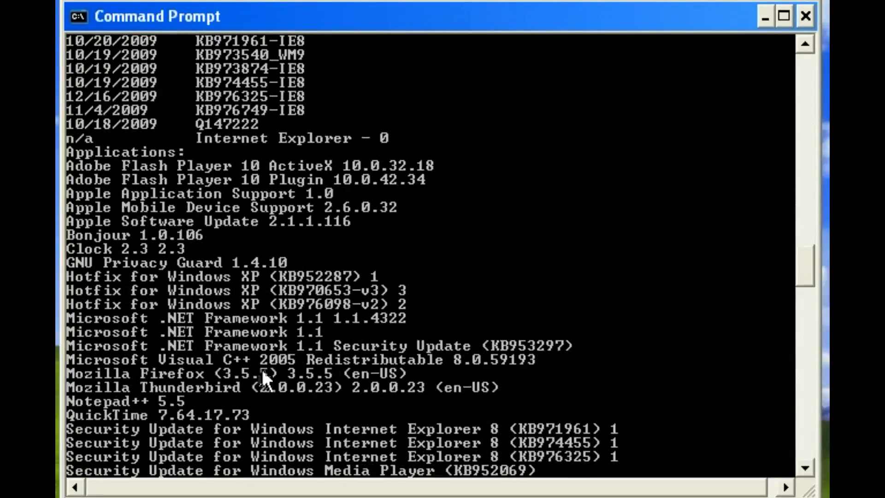
{"action": "scroll", "coordinate": [280, 347], "scroll_direction": "up", "scroll_amount": 5}
{"action": "scroll", "coordinate": [288, 337], "scroll_direction": "up", "scroll_amount": 5}
{"action": "scroll", "coordinate": [293, 337], "scroll_direction": "up", "scroll_amount": 6}
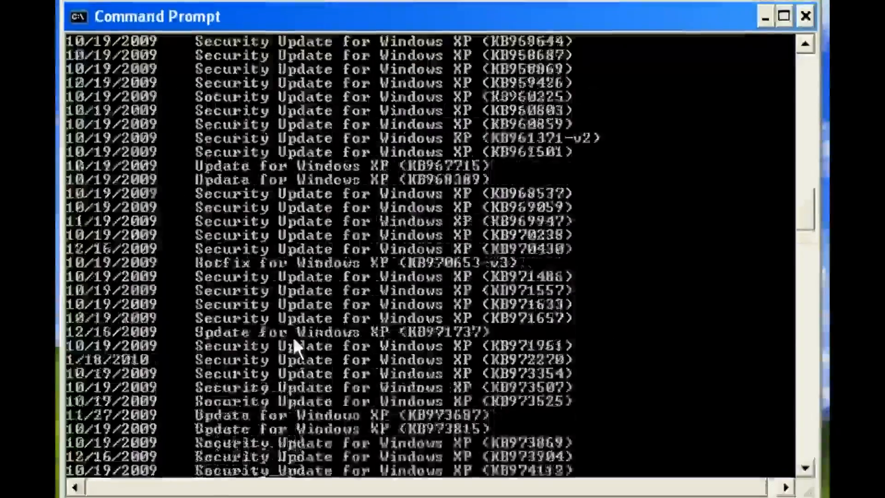
{"action": "scroll", "coordinate": [294, 337], "scroll_direction": "up", "scroll_amount": 5}
{"action": "scroll", "coordinate": [104, 155], "scroll_direction": "up", "scroll_amount": 5}
{"action": "scroll", "coordinate": [116, 148], "scroll_direction": "up", "scroll_amount": 5}
{"action": "scroll", "coordinate": [246, 173], "scroll_direction": "up", "scroll_amount": 3}
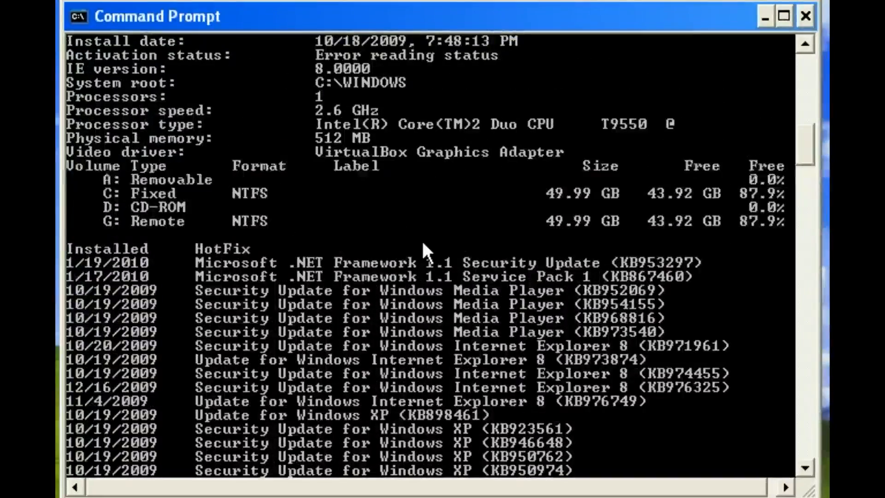
{"action": "scroll", "coordinate": [421, 240], "scroll_direction": "up", "scroll_amount": 3}
{"action": "scroll", "coordinate": [402, 229], "scroll_direction": "up", "scroll_amount": 3}
{"action": "scroll", "coordinate": [310, 155], "scroll_direction": "up", "scroll_amount": 3}
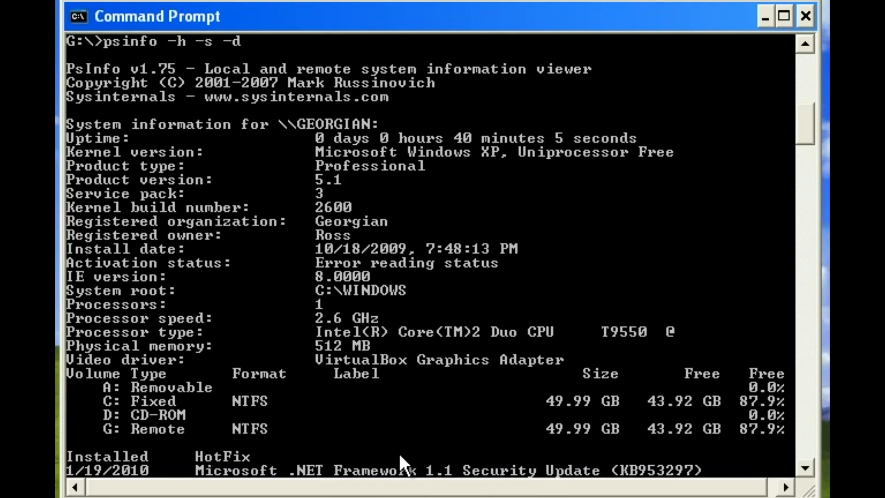
{"action": "scroll", "coordinate": [402, 435], "scroll_direction": "down", "scroll_amount": 3}
{"action": "scroll", "coordinate": [381, 304], "scroll_direction": "down", "scroll_amount": 5}
{"action": "scroll", "coordinate": [381, 303], "scroll_direction": "down", "scroll_amount": 3}
{"action": "scroll", "coordinate": [381, 304], "scroll_direction": "down", "scroll_amount": 4}
{"action": "scroll", "coordinate": [378, 316], "scroll_direction": "down", "scroll_amount": 4}
{"action": "scroll", "coordinate": [392, 339], "scroll_direction": "down", "scroll_amount": 3}
{"action": "scroll", "coordinate": [392, 338], "scroll_direction": "down", "scroll_amount": 3}
{"action": "scroll", "coordinate": [392, 339], "scroll_direction": "down", "scroll_amount": 3}
{"action": "scroll", "coordinate": [392, 340], "scroll_direction": "down", "scroll_amount": 3}
{"action": "scroll", "coordinate": [392, 339], "scroll_direction": "down", "scroll_amount": 6}
{"action": "scroll", "coordinate": [397, 338], "scroll_direction": "down", "scroll_amount": 4}
{"action": "scroll", "coordinate": [398, 336], "scroll_direction": "down", "scroll_amount": 4}
{"action": "scroll", "coordinate": [408, 344], "scroll_direction": "down", "scroll_amount": 4}
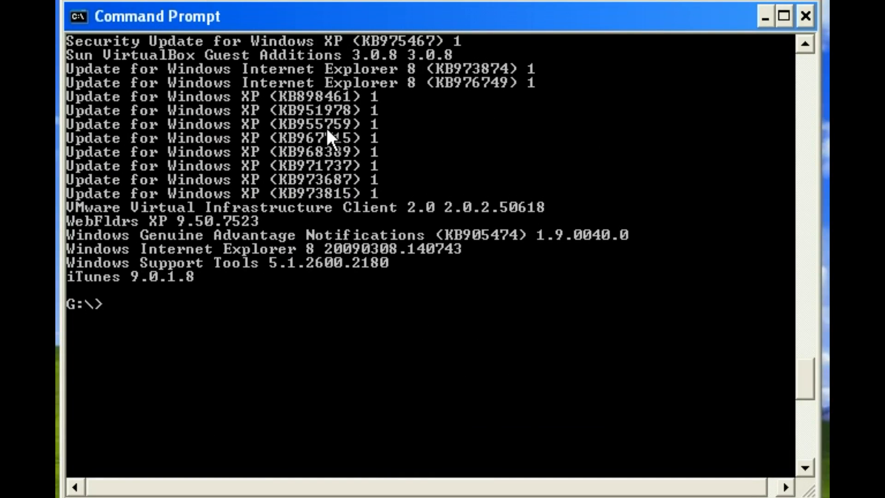
{"action": "mouse_move", "coordinate": [809, 375]}
{"action": "left_mouse_down"}
{"action": "mouse_move", "coordinate": [808, 385]}
{"action": "mouse_move", "coordinate": [815, 363]}
{"action": "mouse_move", "coordinate": [821, 386]}
{"action": "left_mouse_up"}
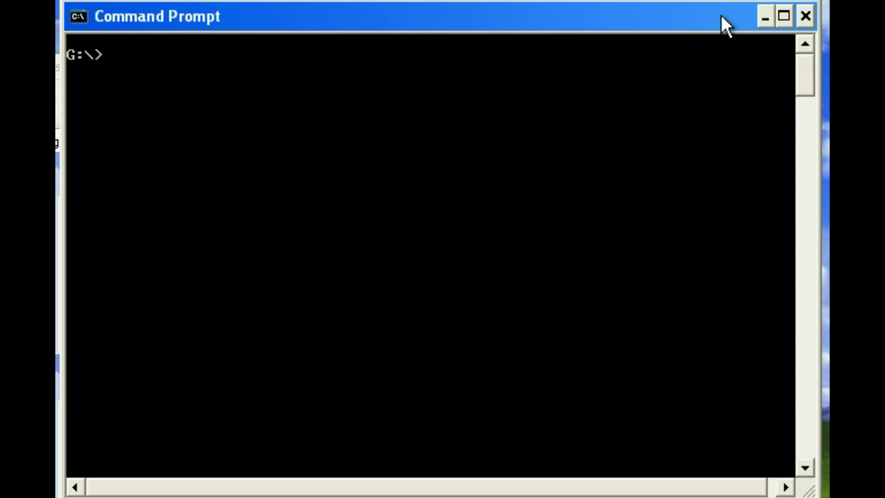
{"action": "type", "text": "find c:\\ -printf \"%m;%Ax;%AT;%Tx;%TT;%Cx;%CT;%U;%G;%s;%p\\n\""}
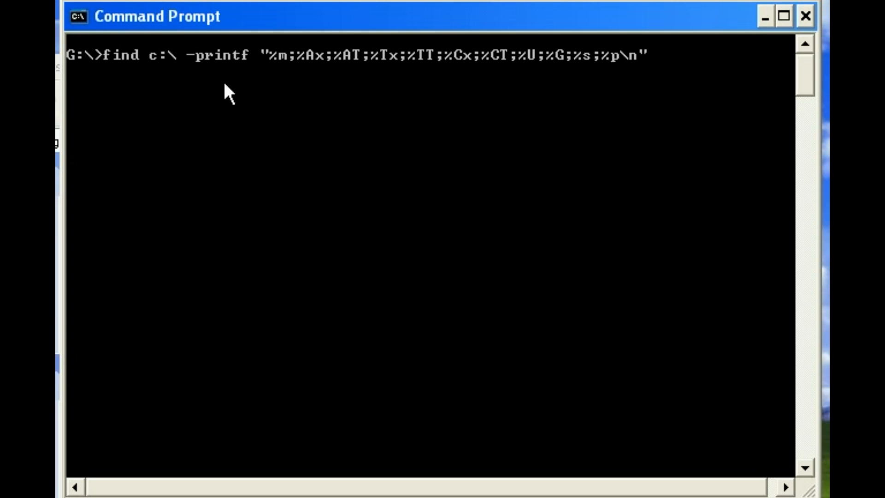
{"action": "type", "text": "|more"}
- Run find c:\ -printf listing permissions, timestamps, owner, size and path through more, then cls
{"action": "key", "text": "Return"}
{"action": "scroll", "coordinate": [344, 211], "scroll_direction": "up", "scroll_amount": 1}
{"action": "type", "text": "cls"}
{"action": "key", "text": "Return"}
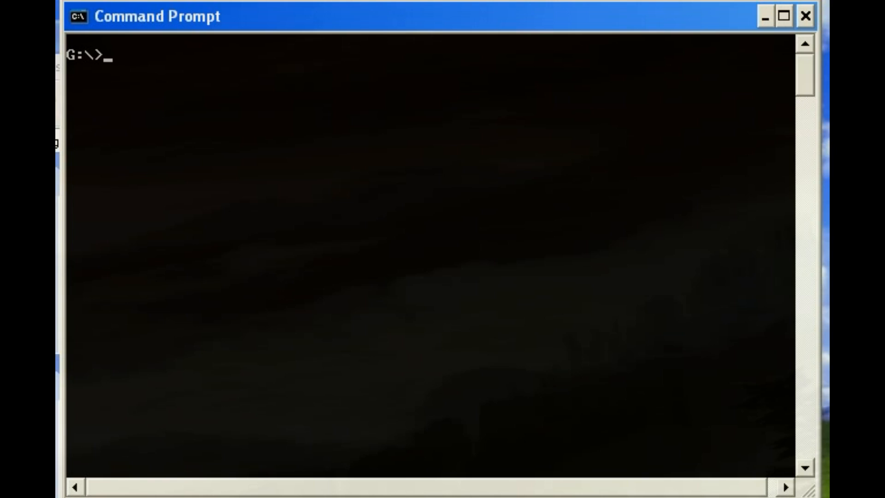
{"action": "type", "text": "ntlast"}
- Run ntlast, which reports no logon records and suggests checking that auditing is on
{"action": "key", "text": "Return"}
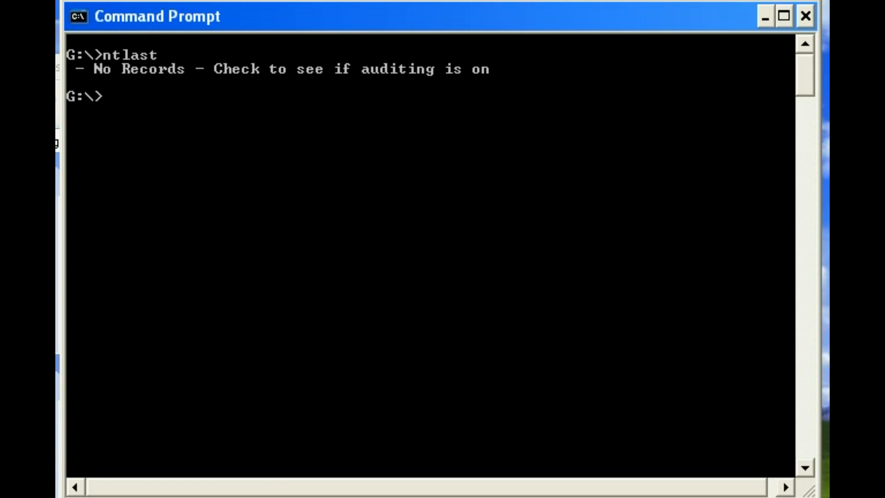
{"action": "type", "text": "pslog"}
{"action": "type", "text": "list |more"}
- Run psloglist |more and page through the event log, then quit the paging
{"action": "key", "text": "Return"}
{"action": "scroll", "coordinate": [237, 188], "scroll_direction": "up", "scroll_amount": 3}
{"action": "scroll", "coordinate": [236, 187], "scroll_direction": "up", "scroll_amount": 3}
{"action": "scroll", "coordinate": [252, 237], "scroll_direction": "down", "scroll_amount": 3}
{"action": "scroll", "coordinate": [362, 201], "scroll_direction": "down", "scroll_amount": 3}
{"action": "scroll", "coordinate": [334, 208], "scroll_direction": "down", "scroll_amount": 3}
{"action": "key", "text": "space"}
{"action": "key", "text": "space"}
{"action": "key", "text": "space"}
{"action": "key", "text": "space"}
{"action": "key", "text": "space"}
{"action": "key", "text": "space"}
{"action": "scroll", "coordinate": [461, 238], "scroll_direction": "down", "scroll_amount": 4}
{"action": "key", "text": "q"}
- Recall the command as psloglist -s -x security and dump the security log as one-line records
{"action": "key", "text": "Up"}
{"action": "key", "text": "BackSpace"}
{"action": "key", "text": "BackSpace"}
{"action": "key", "text": "BackSpace"}
{"action": "key", "text": "BackSpace"}
{"action": "key", "text": "BackSpace"}
{"action": "type", "text": "-s -x secu"}
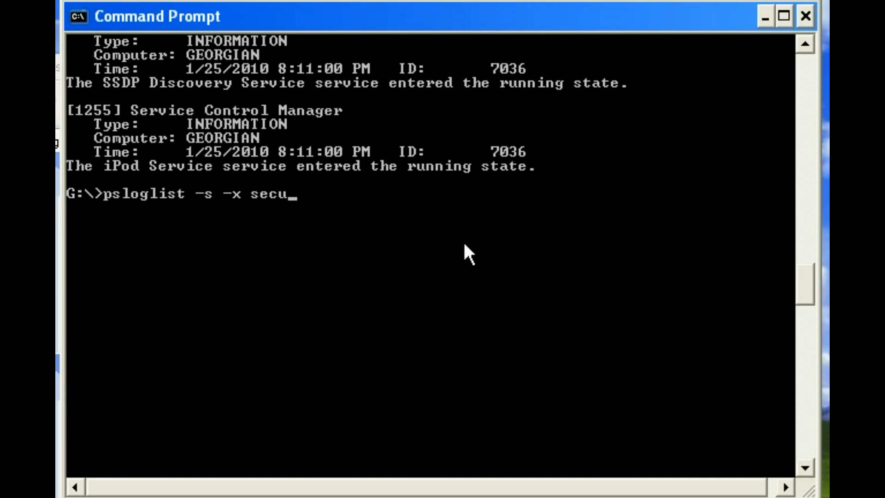
{"action": "type", "text": "rity"}
{"action": "key", "text": "Return"}
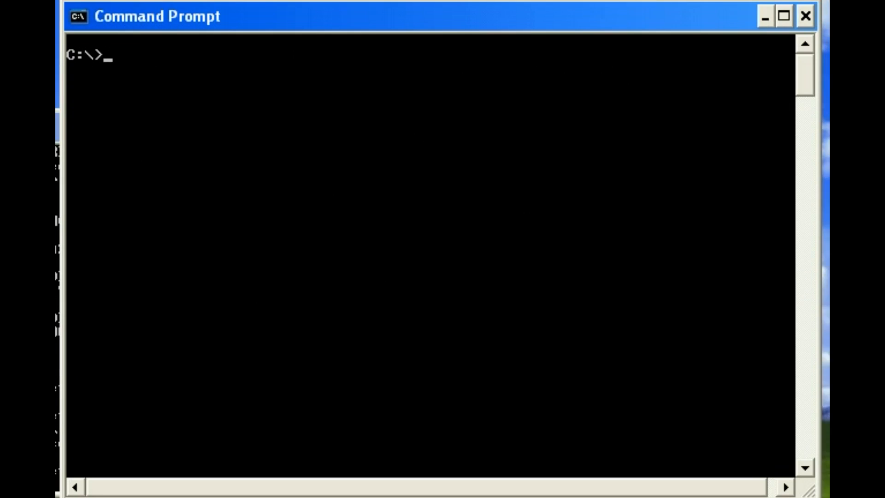
{"action": "type", "text": "pwdump localhost"}
- Run pwdump localhost for the password hashes, switch back to drive G and clear the screen
{"action": "key", "text": "Return"}
{"action": "type", "text": "g\""}
{"action": "key", "text": "BackSpace"}
{"action": "type", "text": ":\\"}
{"action": "key", "text": "BackSpace"}
{"action": "key", "text": "Return"}
{"action": "type", "text": "cls"}
{"action": "key", "text": "Return"}
{"action": "type", "text": "accessck -a * |"}
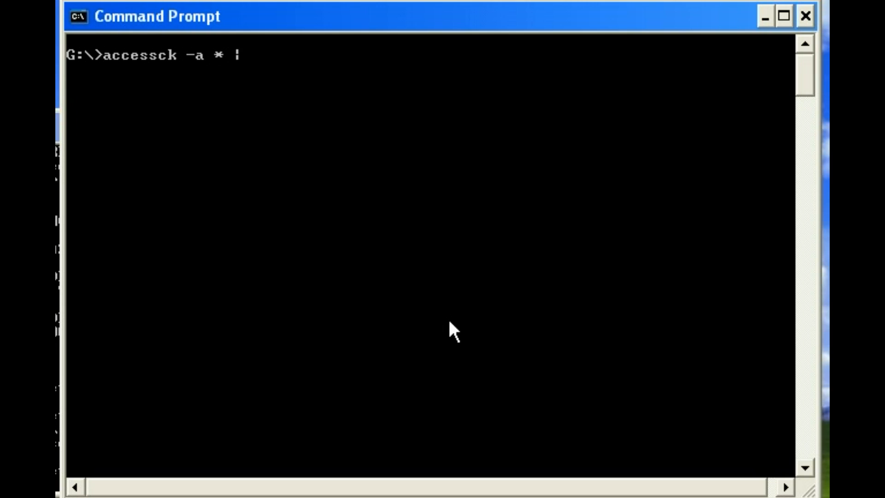
{"action": "type", "text": "more"}
- Correct accessck to accesschk -a * |more and page through every account's rights and privileges
{"action": "key", "text": "Return"}
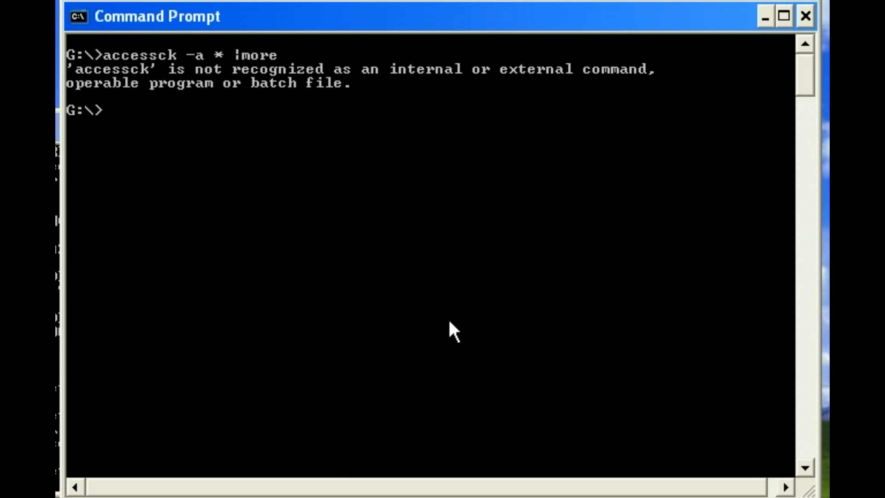
{"action": "key", "text": "Up"}
{"action": "key", "text": "Left"}
{"action": "key", "text": "Left"}
{"action": "key", "text": "Left"}
{"action": "key", "text": "Left"}
{"action": "key", "text": "Left"}
{"action": "type", "text": "h"}
{"action": "key", "text": "Return"}
{"action": "key", "text": "space"}
{"action": "key", "text": "space"}
{"action": "key", "text": "space"}
{"action": "key", "text": "Up"}
- Edit the recalled command to accesschk -d -s c:\ |more and page through drive C folder permissions
{"action": "key", "text": "BackSpace"}
{"action": "key", "text": "BackSpace"}
{"action": "key", "text": "BackSpace"}
{"action": "key", "text": "BackSpace"}
{"action": "key", "text": "BackSpace"}
{"action": "key", "text": "BackSpace"}
{"action": "key", "text": "BackSpace"}
{"action": "key", "text": "BackSpace"}
{"action": "key", "text": "BackSpace"}
{"action": "type", "text": "d -s c:\\ |more"}
{"action": "key", "text": "Return"}
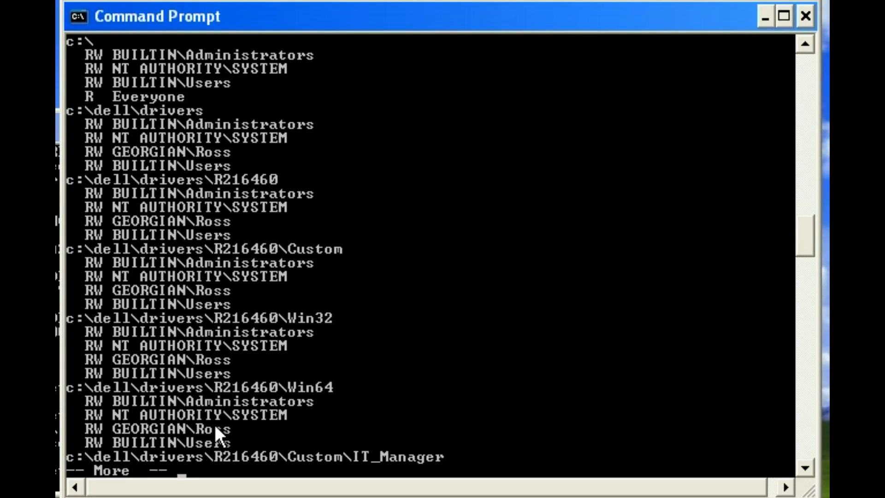
{"action": "key", "text": "Return"}
{"action": "key", "text": "space"}
{"action": "key", "text": "space"}
{"action": "key", "text": "space"}
{"action": "key", "text": "Return"}
{"action": "key", "text": "Return"}
{"action": "key", "text": "space"}
{"action": "key", "text": "space"}
{"action": "key", "text": "space"}
{"action": "key", "text": "space"}
{"action": "key", "text": "space"}
{"action": "key", "text": "space"}
{"action": "key", "text": "space"}
{"action": "key", "text": "space"}
{"action": "key", "text": "space"}
{"action": "key", "text": "space"}
{"action": "key", "text": "space"}
- Interrupt the permissions listing and clear the console
{"action": "key", "text": "ctrl+c"}
{"action": "key", "text": "Return"}
{"action": "key", "text": "Return"}
{"action": "key", "text": "Return"}
{"action": "type", "text": "clear"}
{"action": "key", "text": "Return"}
{"action": "type", "text": "cls"}
{"action": "key", "text": "Return"}
{"action": "type", "text": "afind -d 3"}
{"action": "type", "text": "|more"}
{"action": "key", "text": "Return"}
{"action": "type", "text": "hfind c:"}
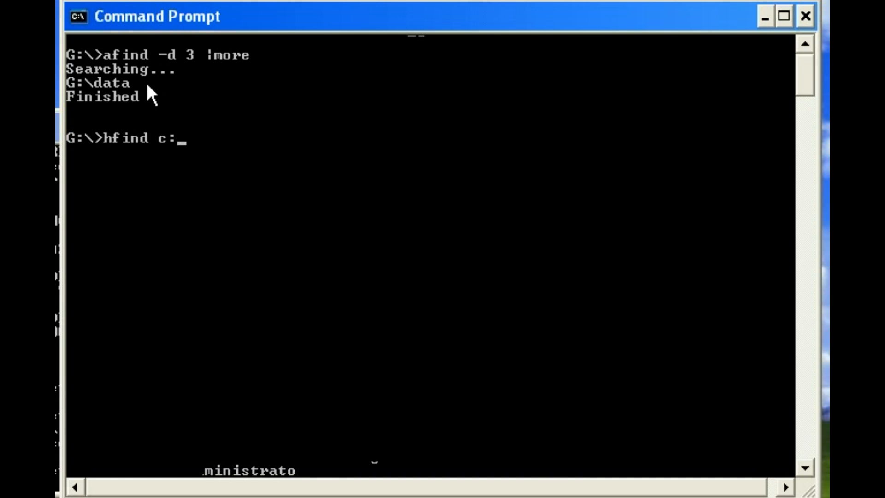
{"action": "type", "text": "\\"}
- Run hfind c:\ to list hidden files such as NTUSER.DAT and pagefile.sys with paths and timestamps
{"action": "key", "text": "Return"}
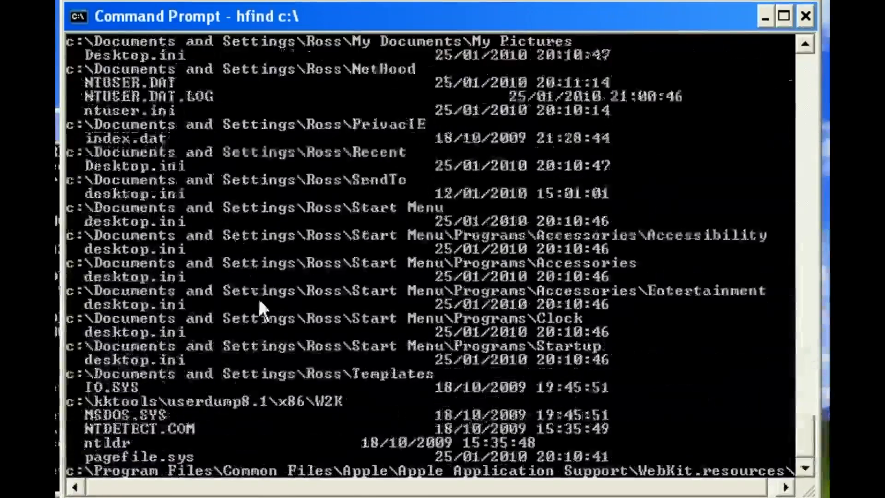